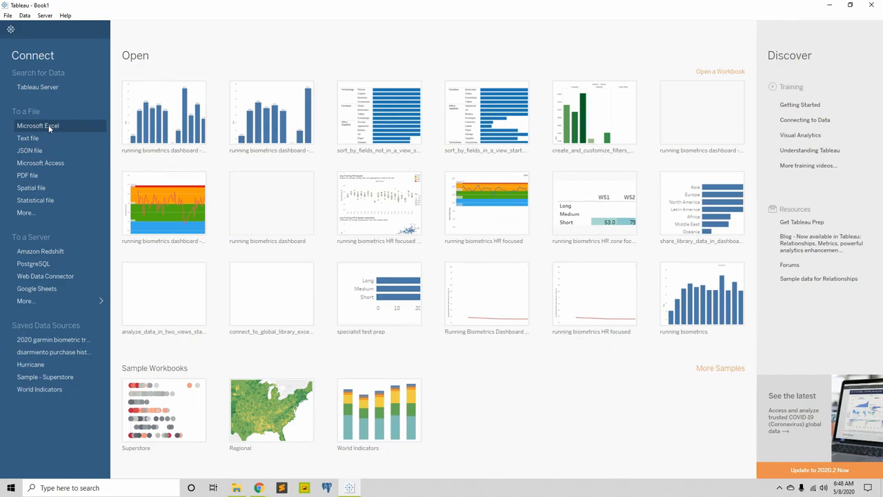
# Connect to the Microsoft Excel file hurricane.xlsx in the tableau twbx folder
pyautogui.click(48, 125)
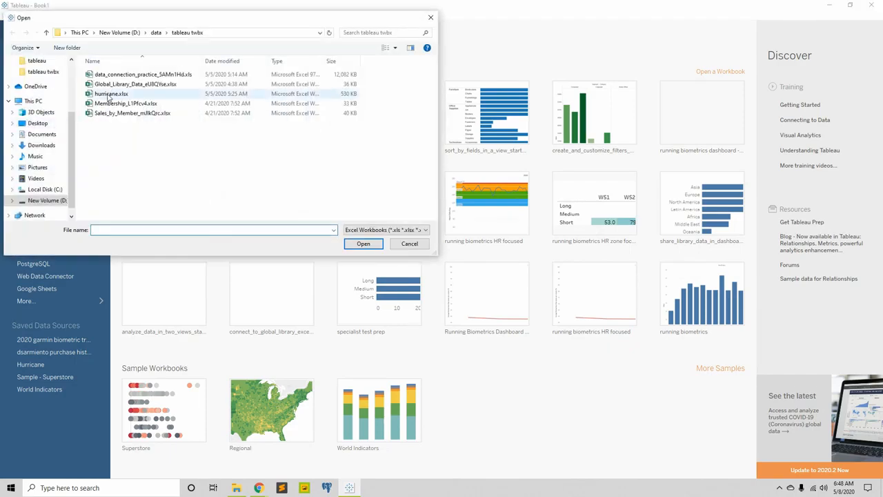
pyautogui.click(111, 95)
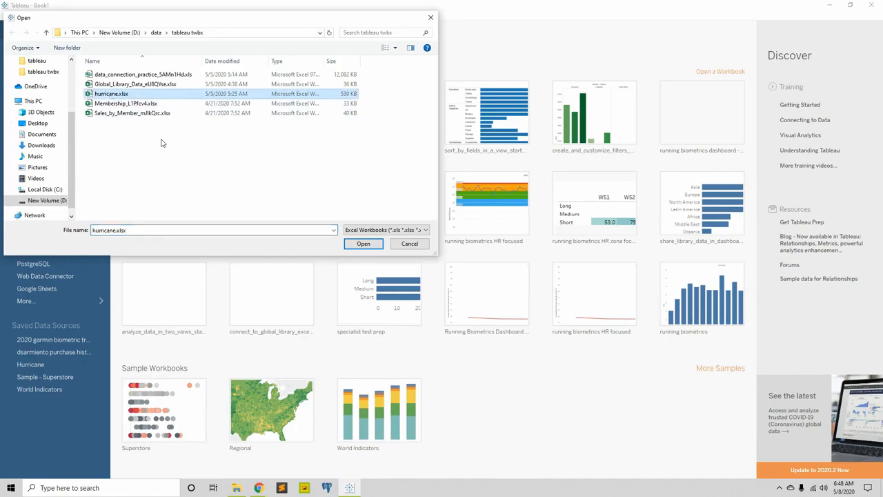
pyautogui.click(376, 244)
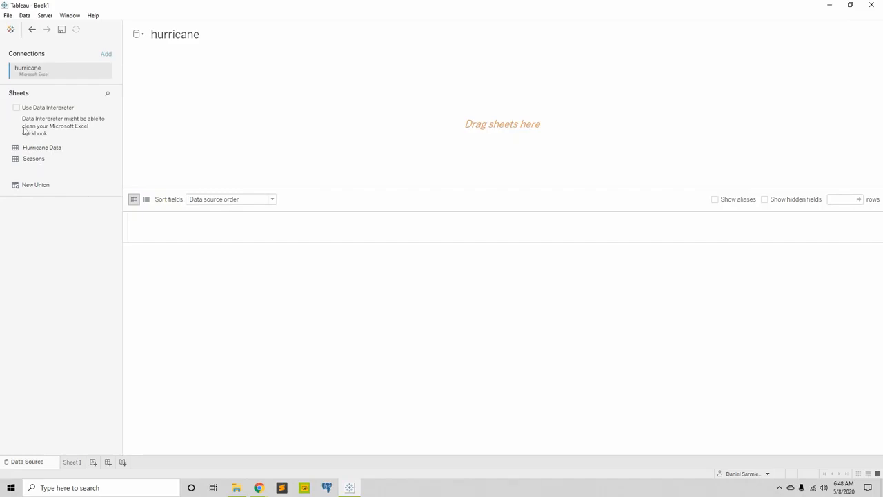
# Add the Hurricane Data sheet to the data source and go to the Sheet 1 worksheet
pyautogui.moveTo(36, 153); pyautogui.dragTo(263, 133)
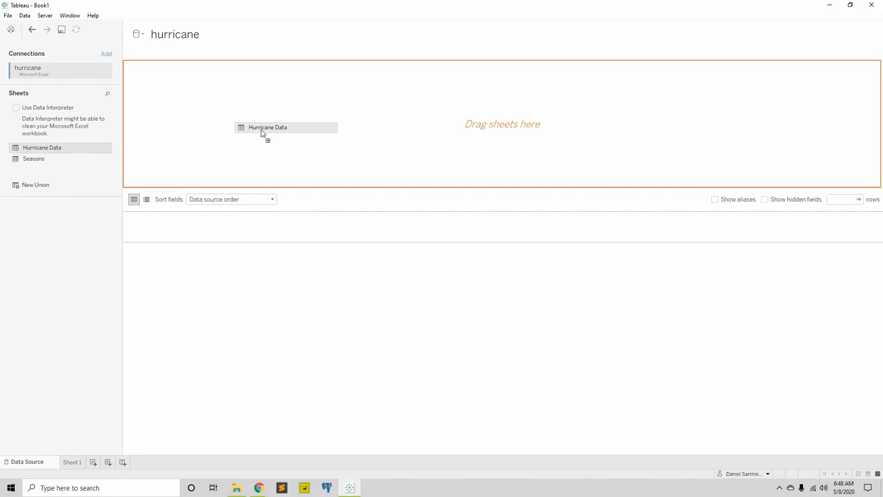
pyautogui.moveTo(262, 133); pyautogui.dragTo(266, 132)
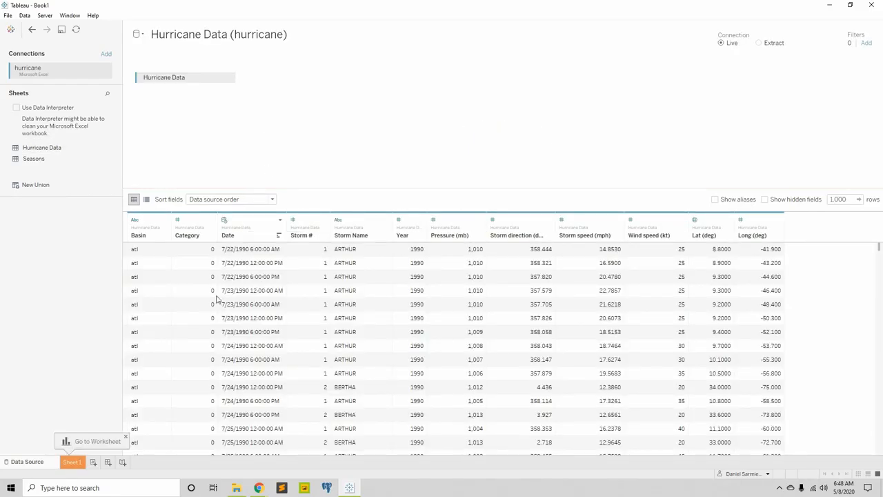
pyautogui.click(72, 463)
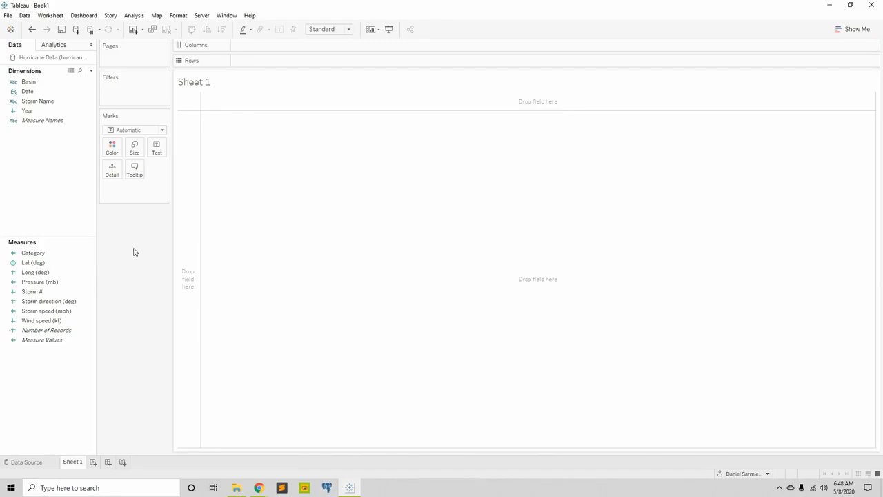
# Rename the Lat (deg) measure as Latitude
pyautogui.click(34, 262)
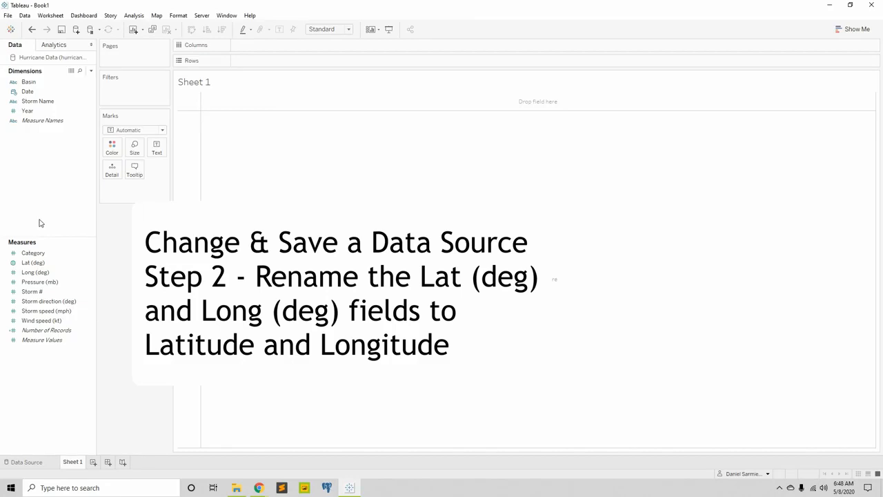
pyautogui.rightClick(36, 265)
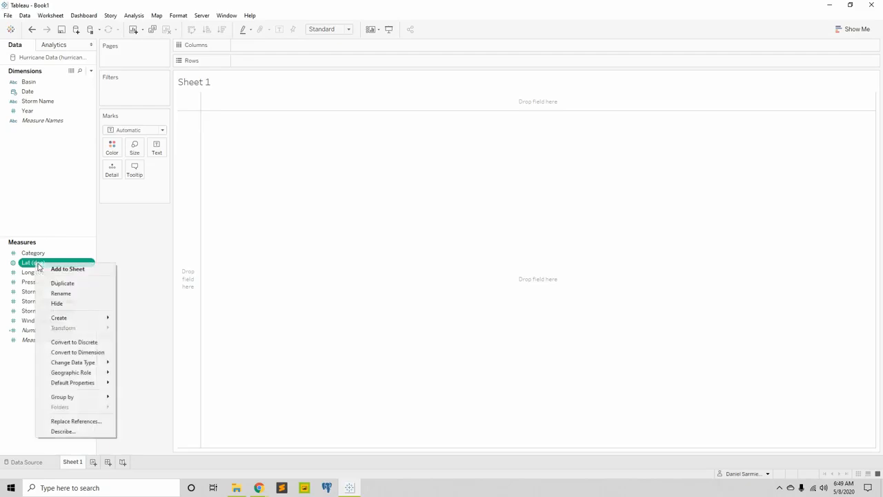
pyautogui.click(60, 296)
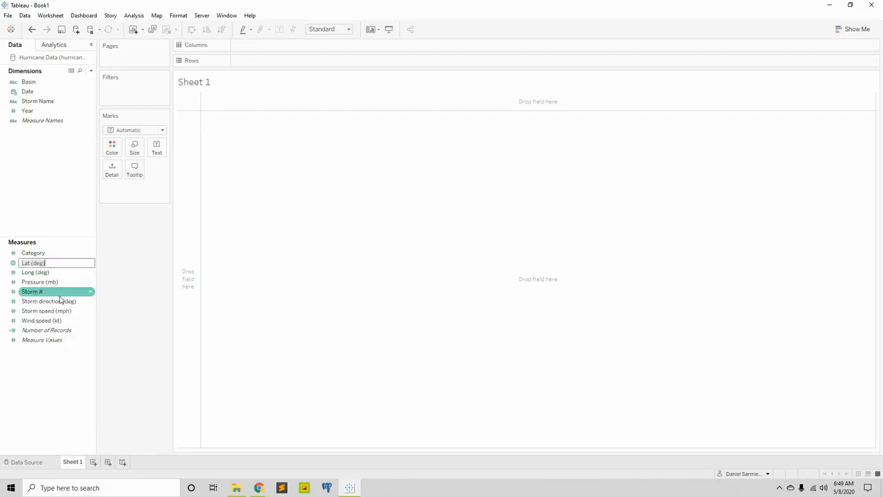
pyautogui.press('Home')
pyautogui.write('Lati')
pyautogui.press('Delete')
pyautogui.press('Delete')
pyautogui.press('Delete')
pyautogui.press('Delete')
pyautogui.press('Delete')
pyautogui.press('Delete')
pyautogui.press('Delete')
pyautogui.press('Delete')
pyautogui.press('Delete')
pyautogui.press('Return')
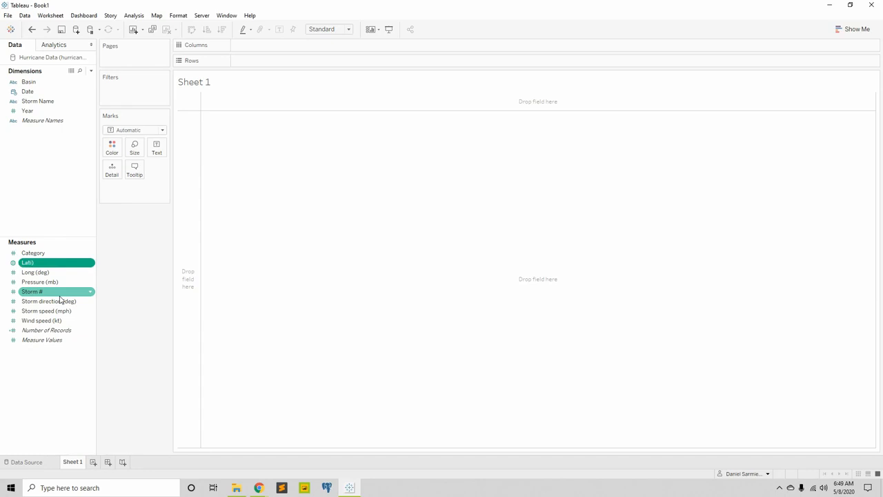
pyautogui.rightClick(60, 262)
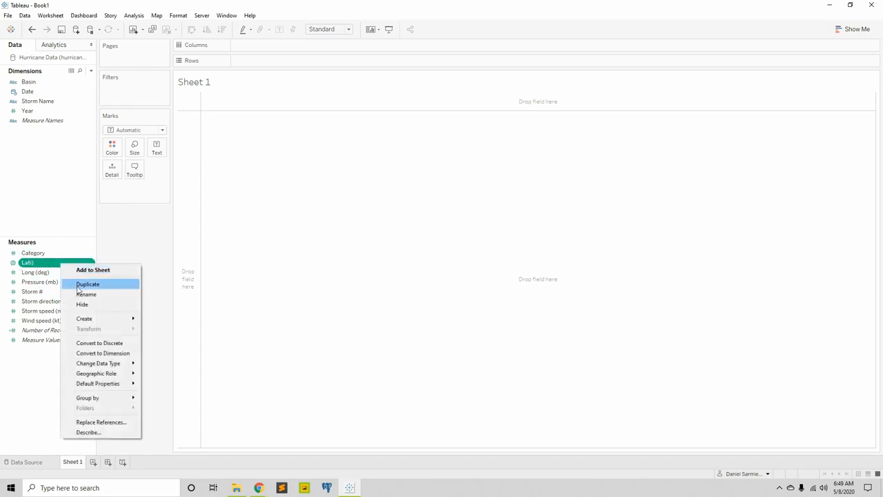
pyautogui.click(84, 291)
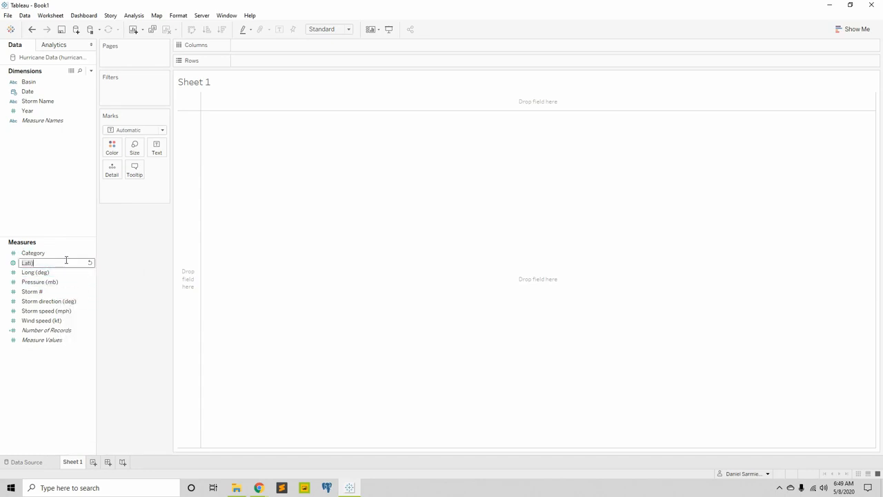
pyautogui.write('tude')
pyautogui.click(59, 216)
# Rename the Long (deg) measure as Longitude
pyautogui.click(46, 275)
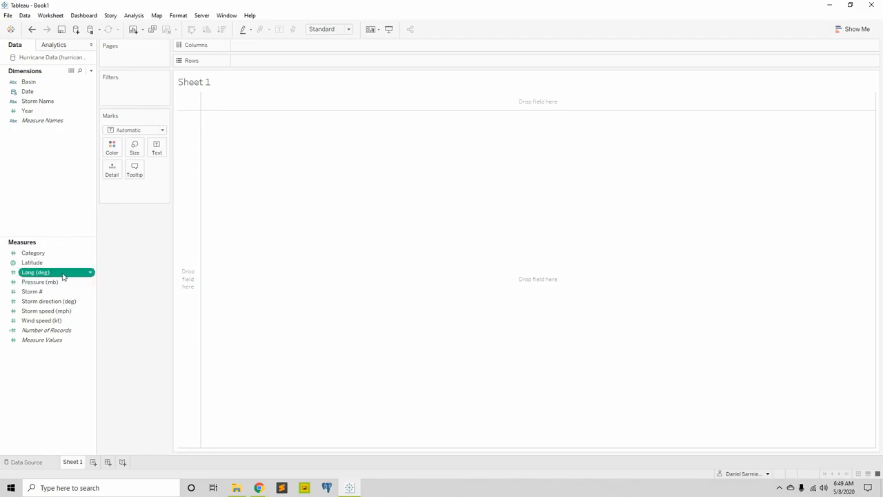
pyautogui.click(63, 272)
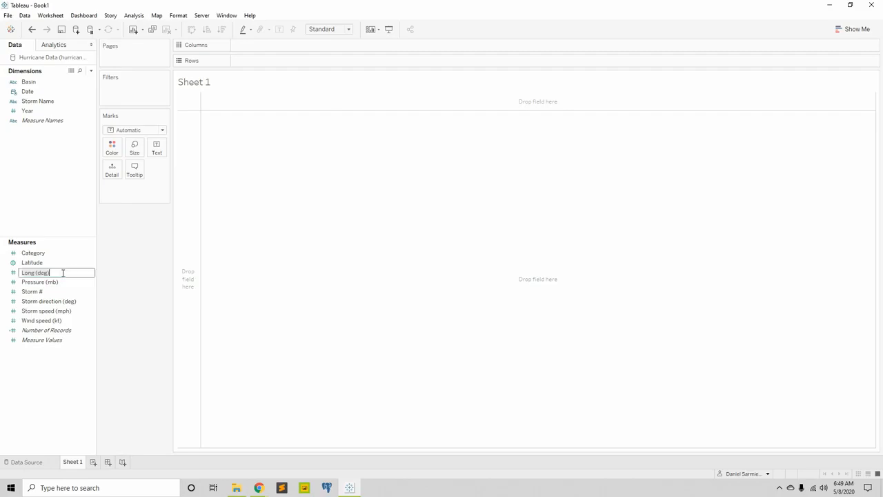
pyautogui.press('BackSpace')
pyautogui.write('Longitude')
pyautogui.press('Return')
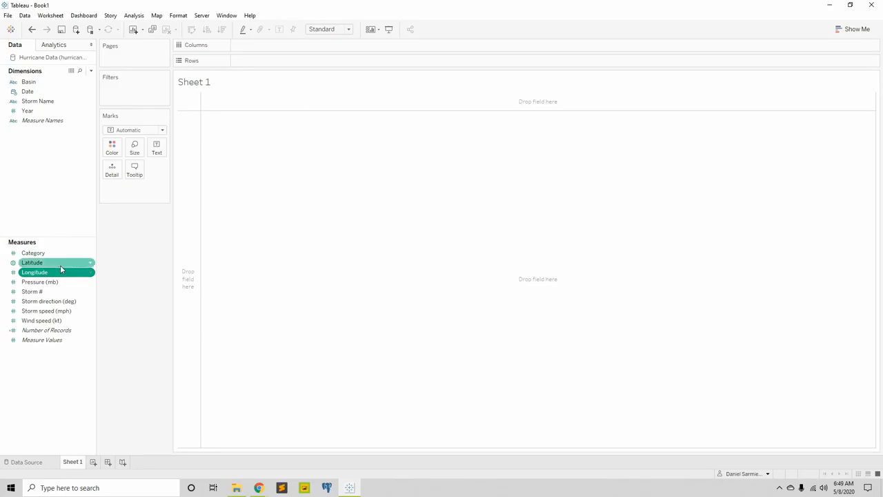
# Undo the Latitude and Longitude field renames one at a time and redo them all
pyautogui.click(33, 31)
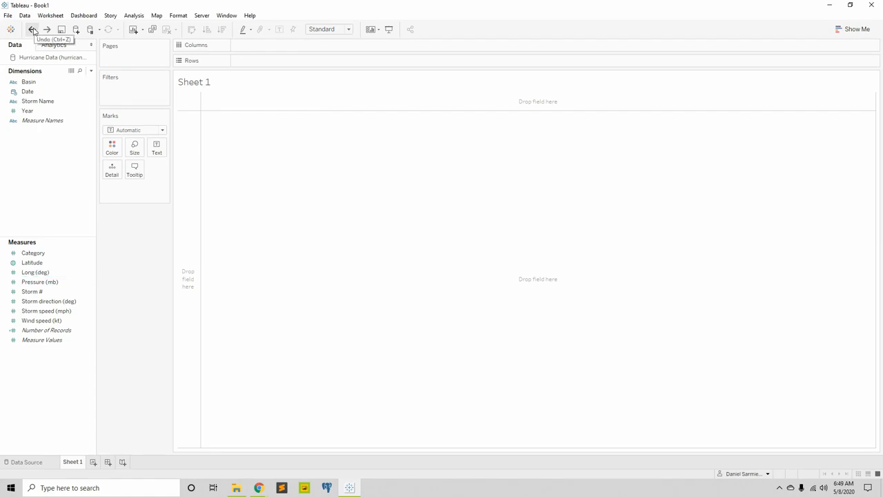
pyautogui.click(33, 30)
pyautogui.click(32, 30)
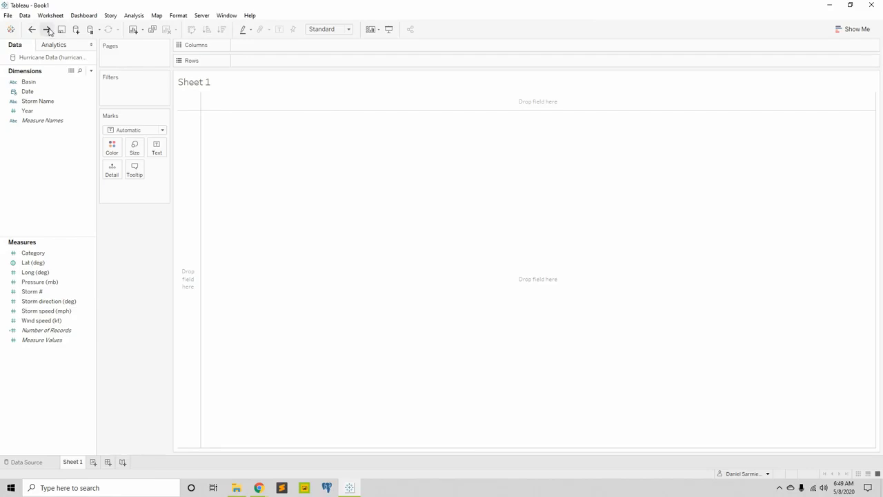
pyautogui.click(48, 30)
pyautogui.click(48, 30)
pyautogui.click(48, 30)
# Change the Category field from a measure into a dimension
pyautogui.click(43, 273)
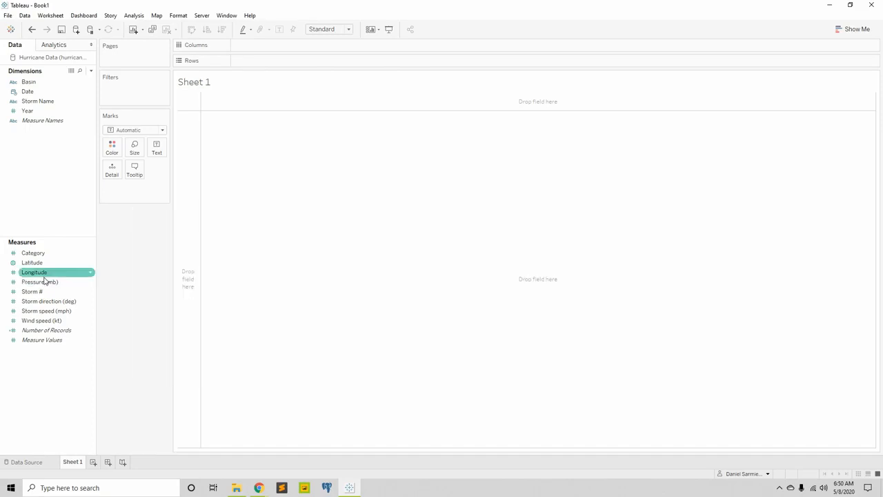
pyautogui.click(45, 255)
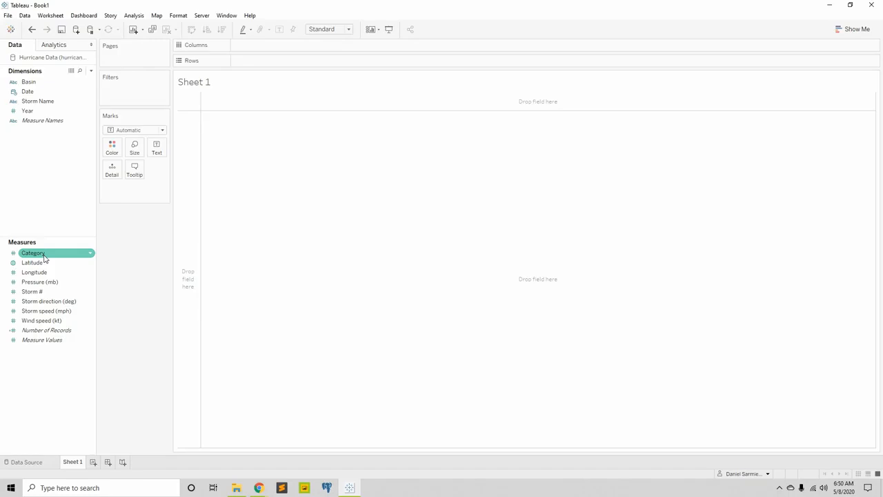
pyautogui.click(44, 256)
pyautogui.moveTo(44, 257); pyautogui.dragTo(33, 183)
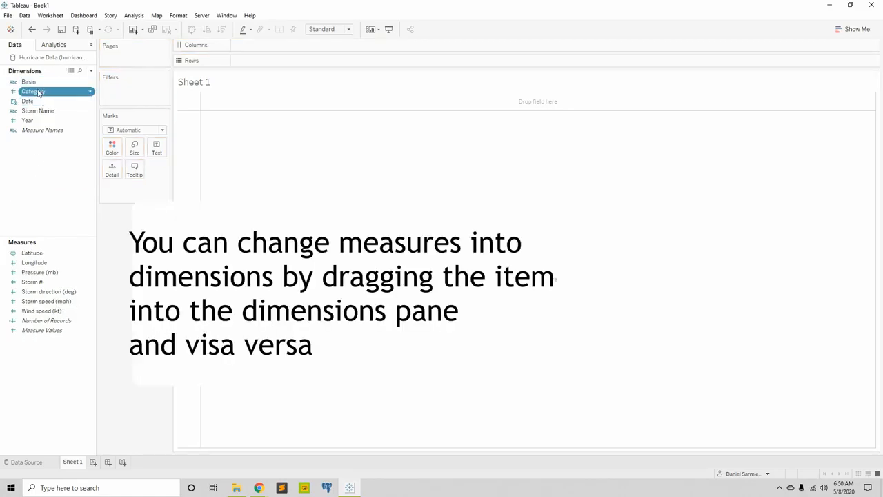
# Open the default color settings of the Category dimension and select the Summer color palette
pyautogui.click(89, 93)
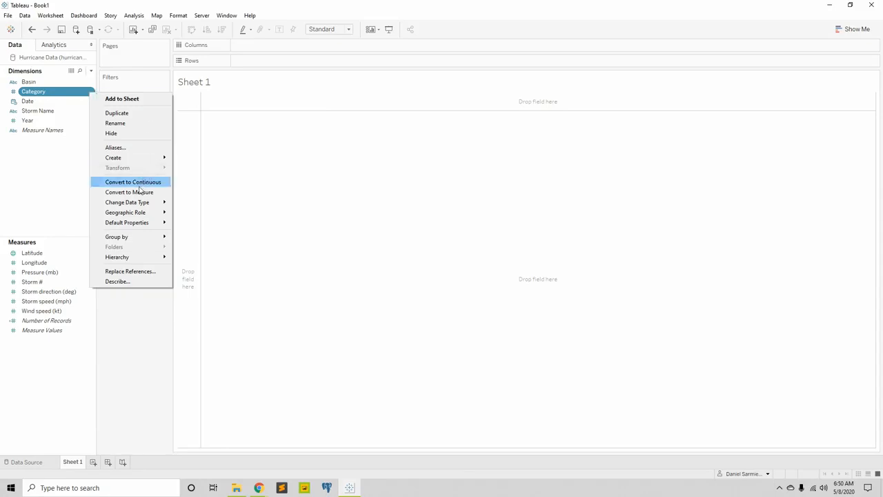
pyautogui.moveTo(138, 224)
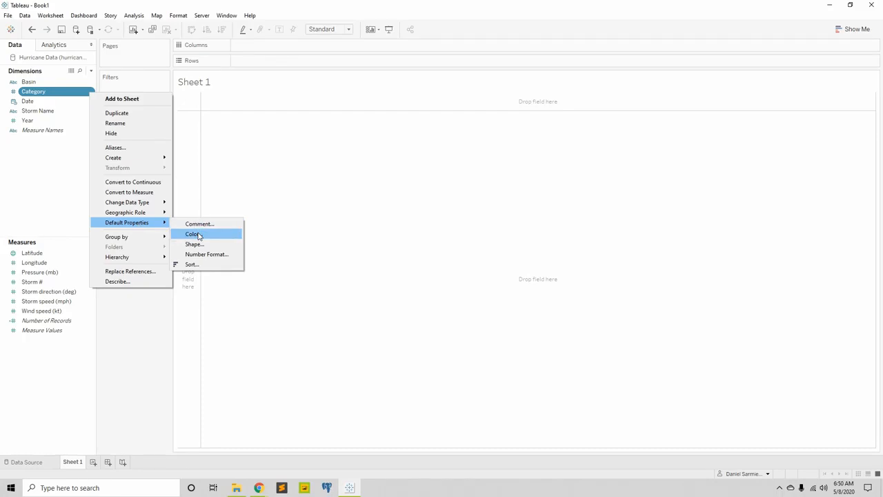
pyautogui.click(194, 234)
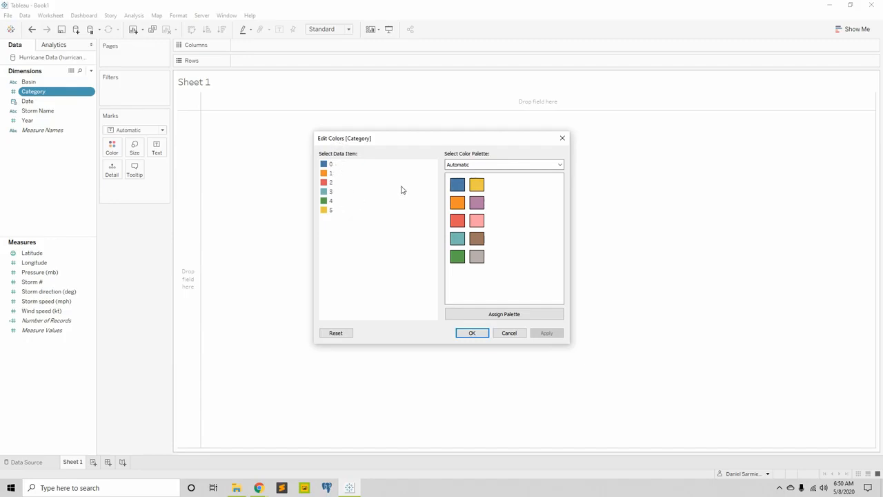
pyautogui.click(524, 168)
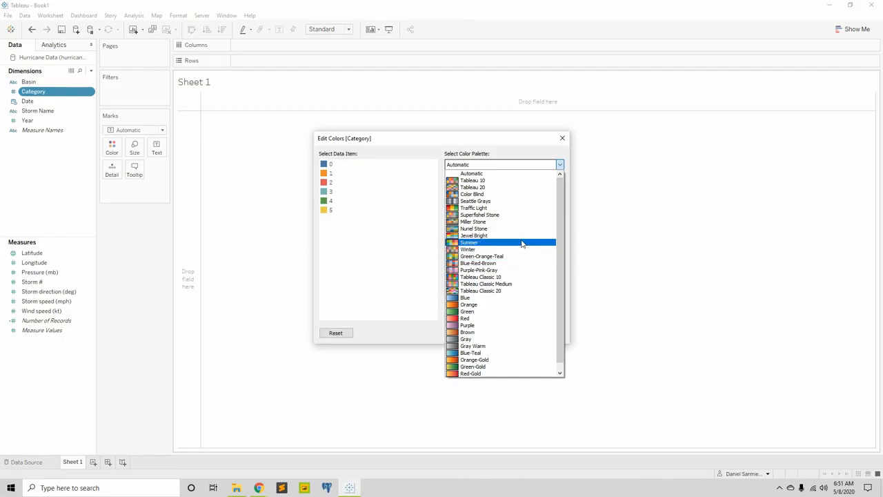
pyautogui.click(524, 208)
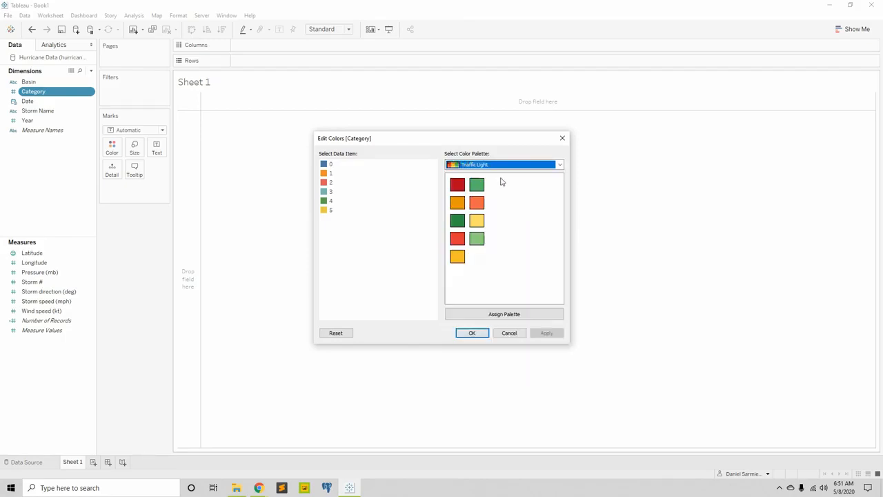
pyautogui.click(542, 166)
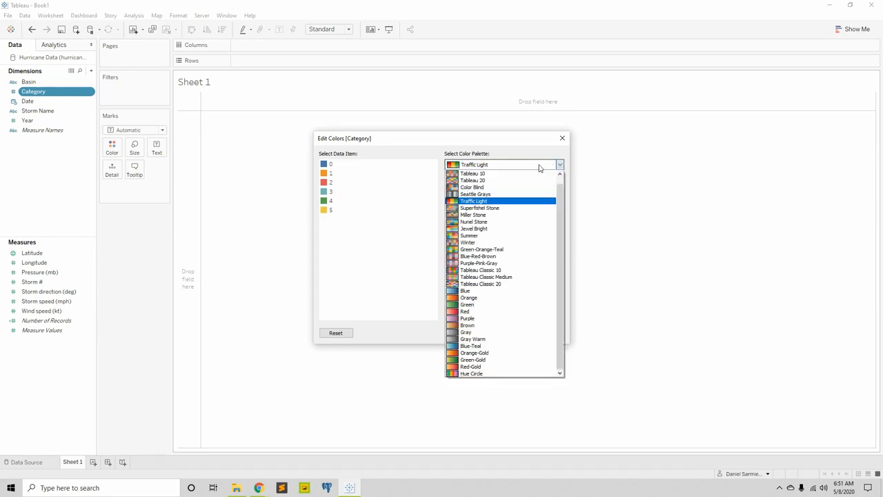
pyautogui.click(502, 237)
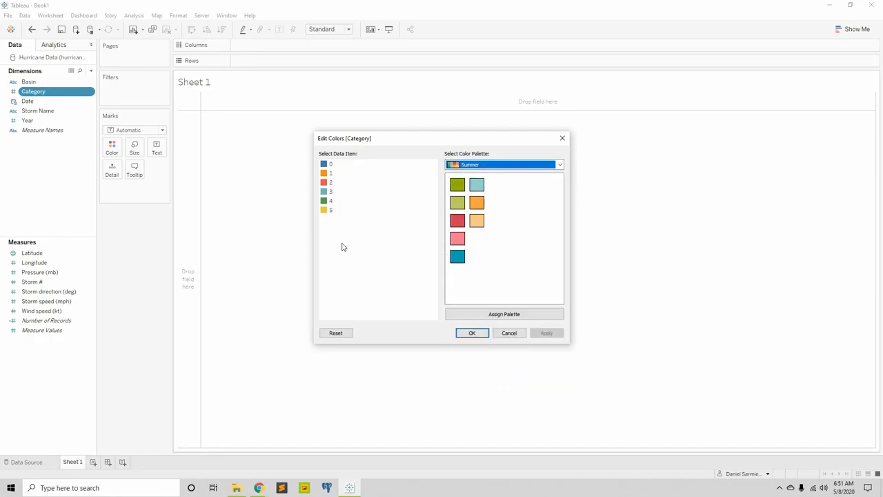
# Assign Summer colors to the Category items: light blue for 0, teal for 1, light green for 2, olive for 3, orange for 4, red for 5
pyautogui.click(330, 165)
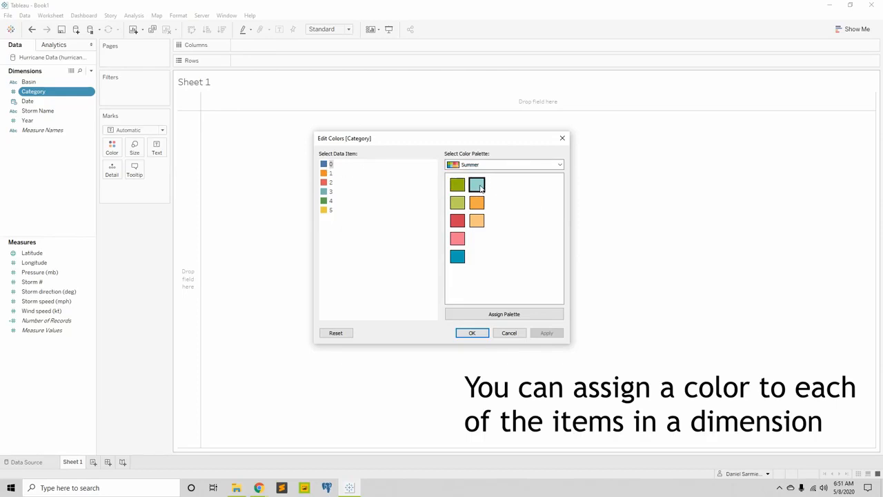
pyautogui.click(478, 185)
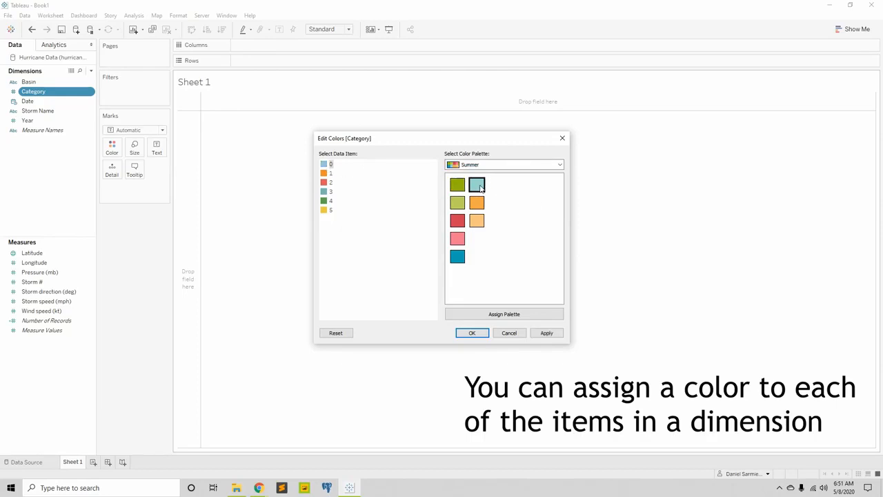
pyautogui.click(330, 174)
pyautogui.click(458, 259)
pyautogui.click(330, 183)
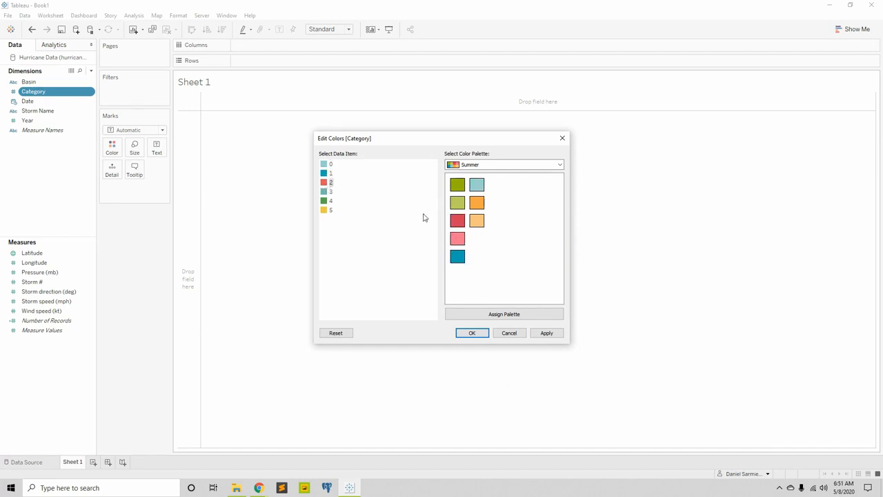
pyautogui.click(458, 207)
pyautogui.click(330, 192)
pyautogui.click(458, 185)
pyautogui.click(330, 201)
pyautogui.click(480, 207)
pyautogui.click(331, 210)
pyautogui.click(457, 222)
# Recolor Category items 0 teal, 1 light green, 2 olive green and 3 light orange, and accept the color settings
pyautogui.click(329, 173)
pyautogui.click(329, 164)
pyautogui.click(457, 256)
pyautogui.click(328, 174)
pyautogui.click(457, 202)
pyautogui.click(366, 183)
pyautogui.click(457, 191)
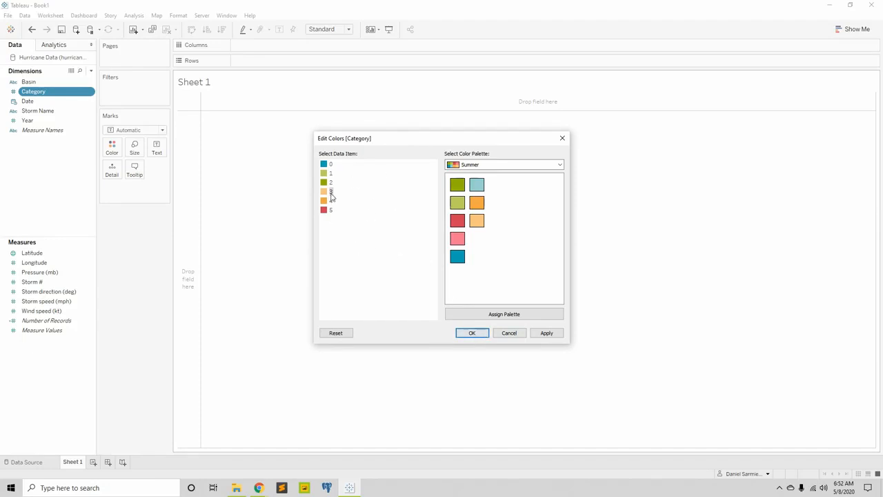
pyautogui.click(472, 333)
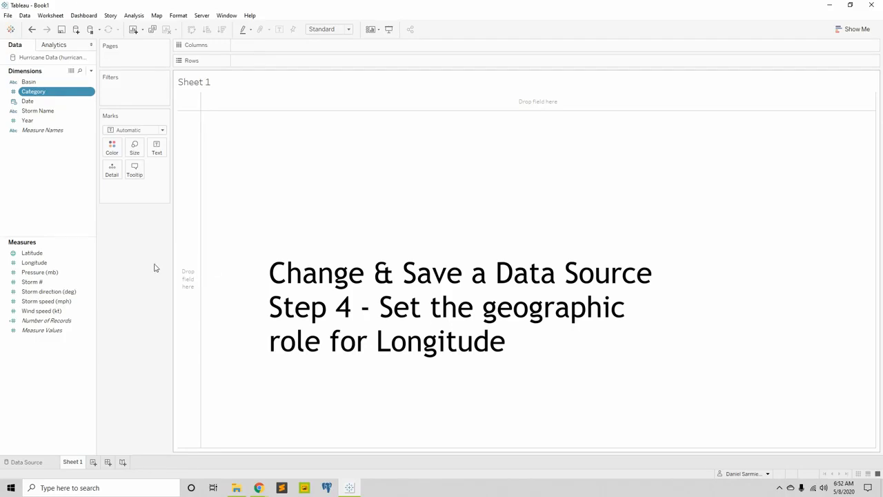
# Assign the Longitude geographic role to the Longitude measure
pyautogui.click(40, 266)
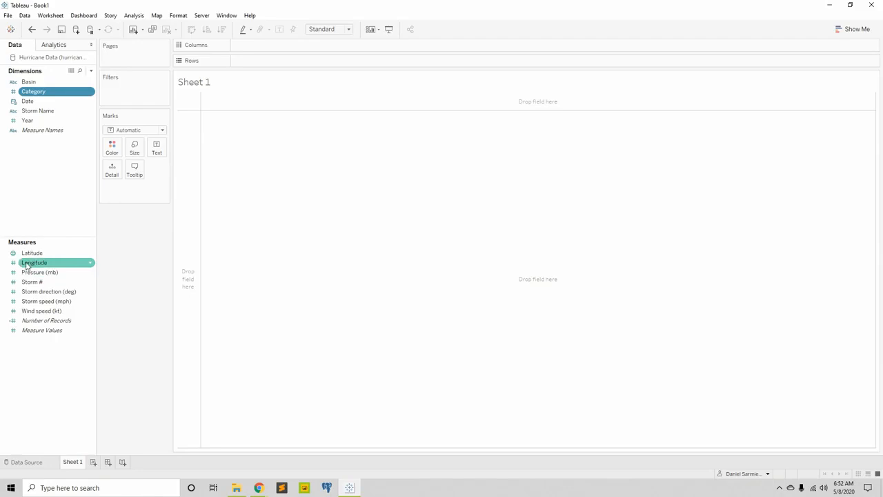
pyautogui.click(35, 267)
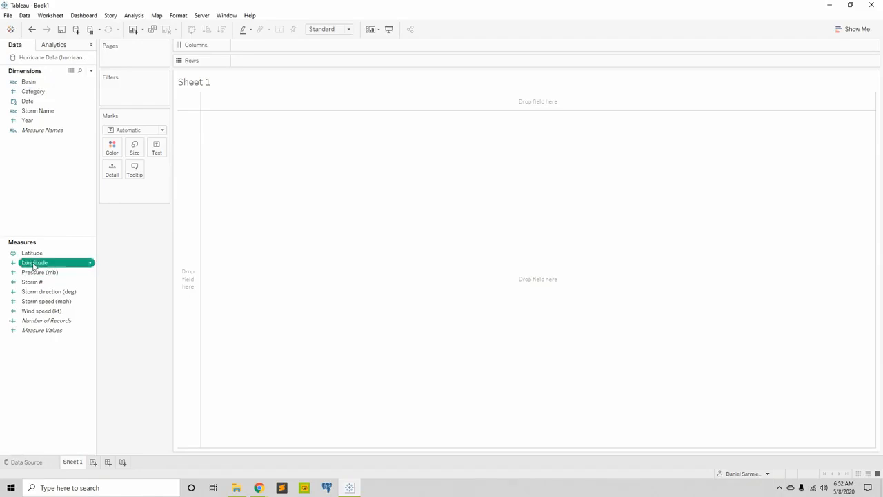
pyautogui.click(91, 265)
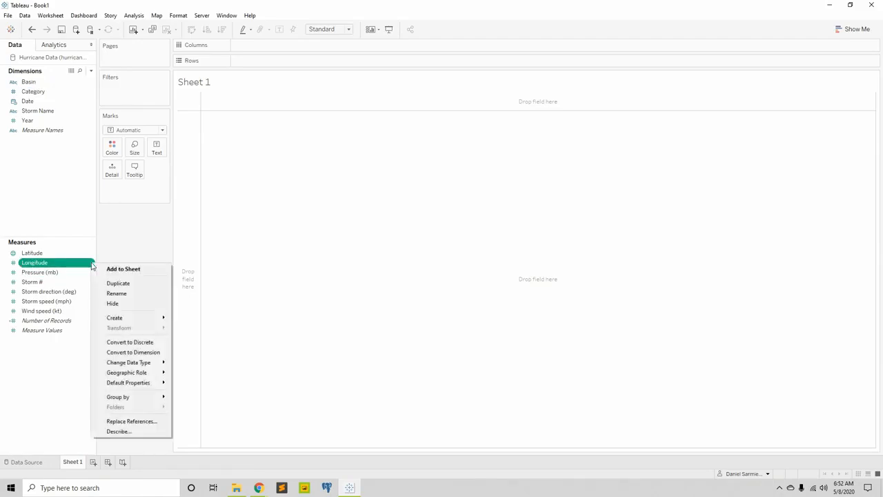
pyautogui.moveTo(136, 385)
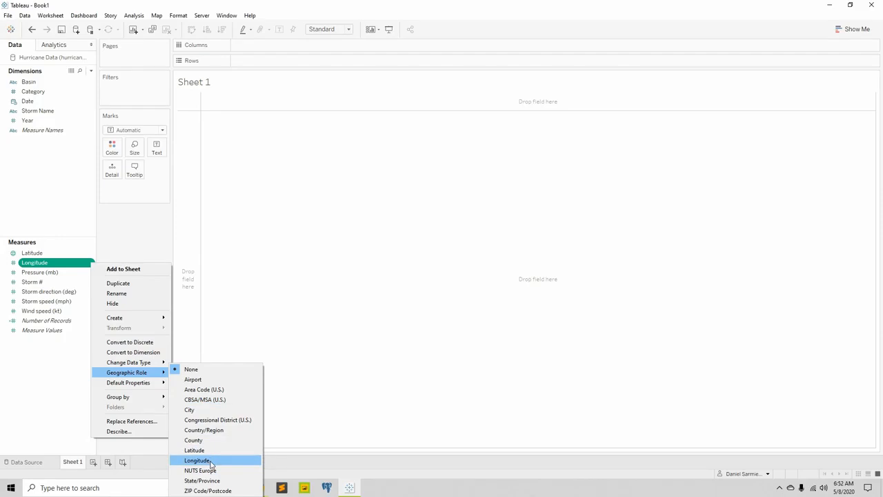
pyautogui.click(212, 461)
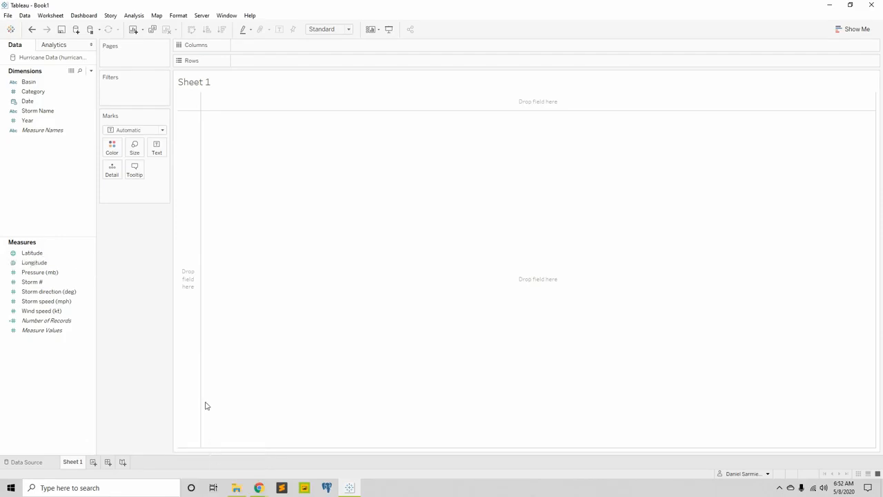
pyautogui.click(31, 253)
pyautogui.click(32, 262)
pyautogui.click(33, 255)
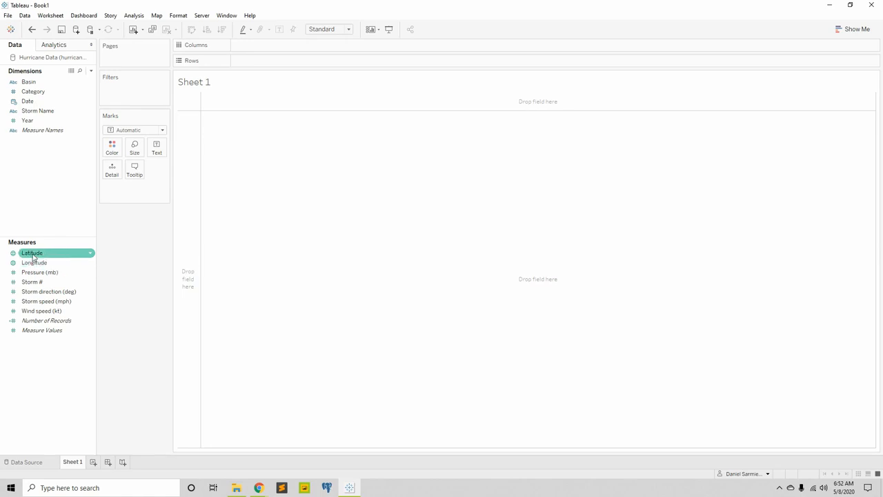
pyautogui.click(33, 256)
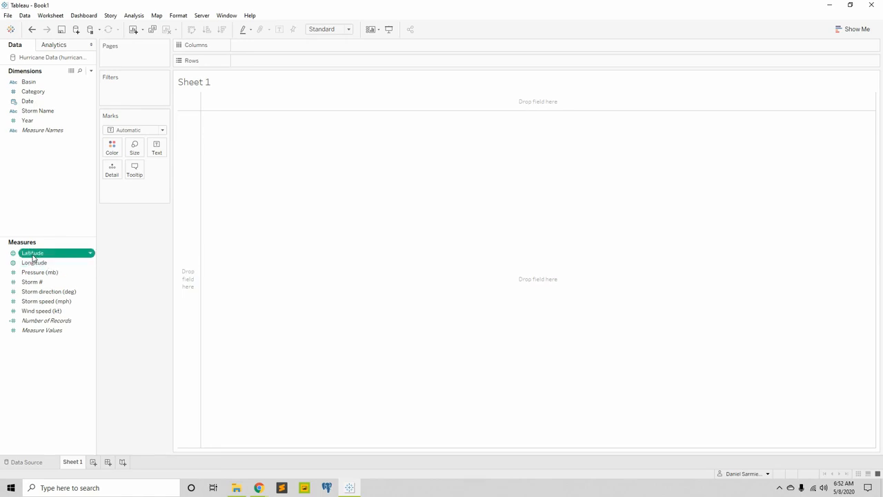
pyautogui.click(33, 264)
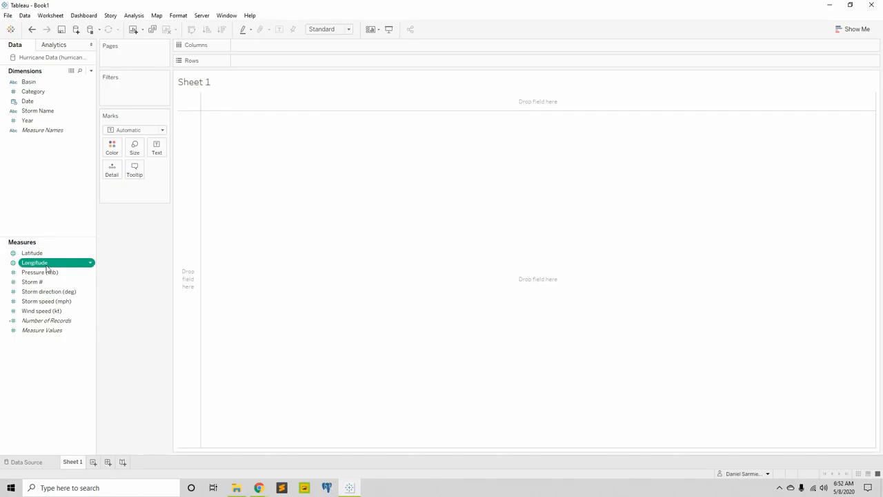
# Open the data source page and view the data type options of the Basin column, leaving them as they are
pyautogui.click(31, 462)
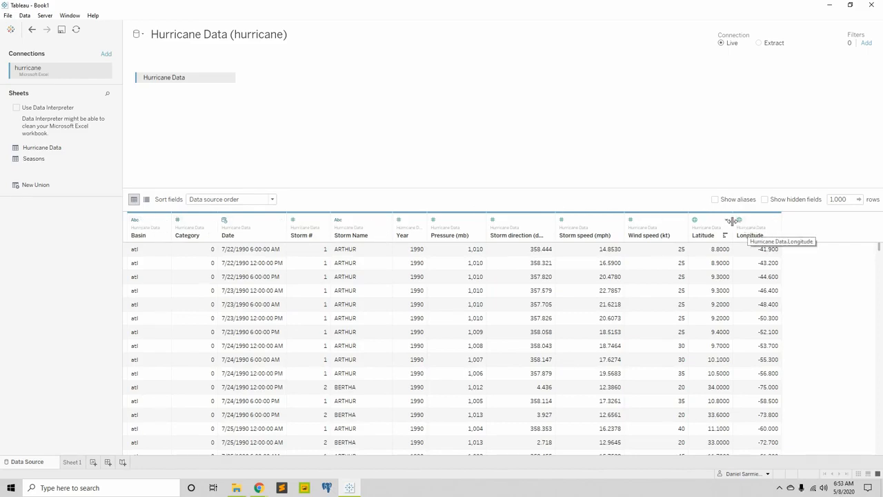
pyautogui.click(136, 221)
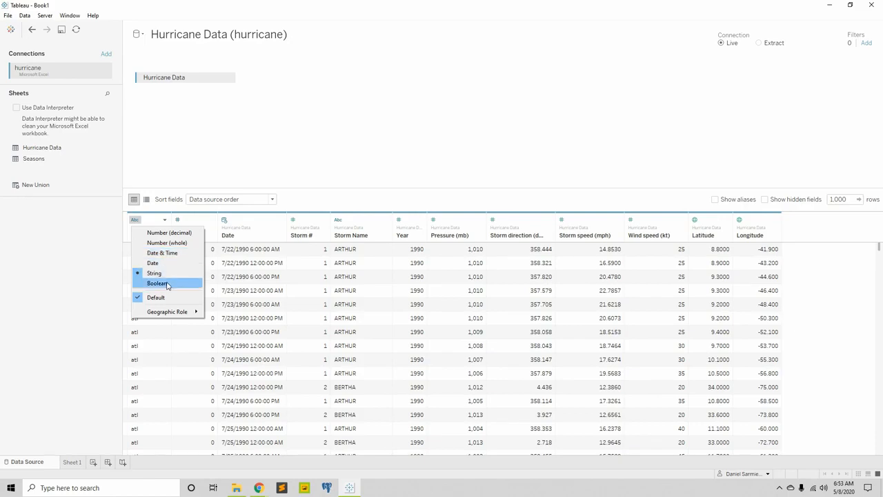
pyautogui.moveTo(174, 318)
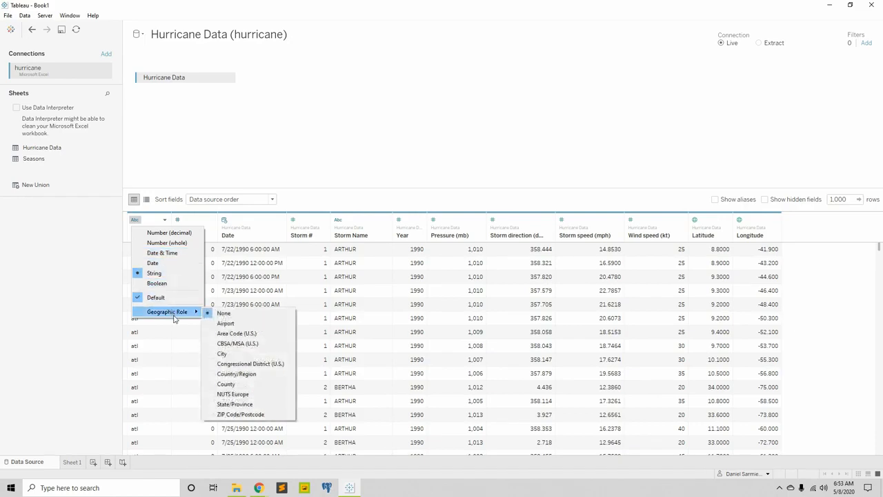
pyautogui.click(740, 224)
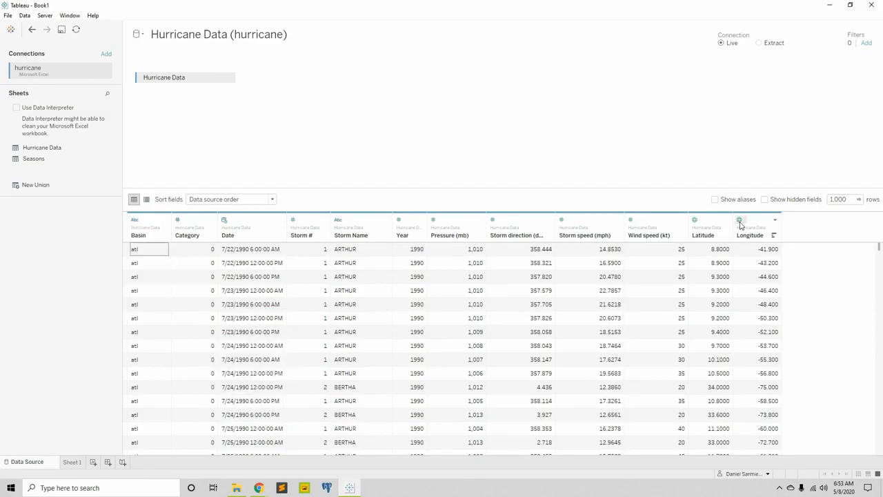
# View the Longitude column's data type and geographic role options in the data grid, keeping Longitude as the role
pyautogui.click(775, 220)
pyautogui.click(740, 222)
pyautogui.click(740, 222)
pyautogui.moveTo(768, 315)
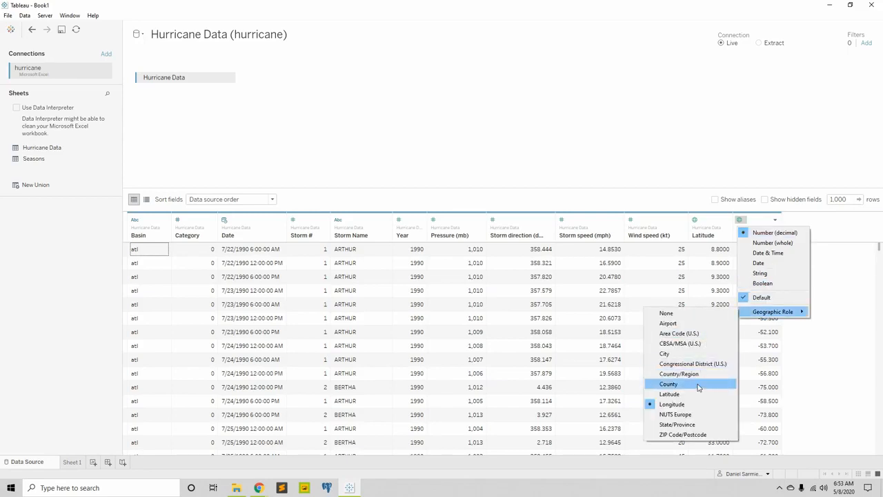
pyautogui.click(694, 404)
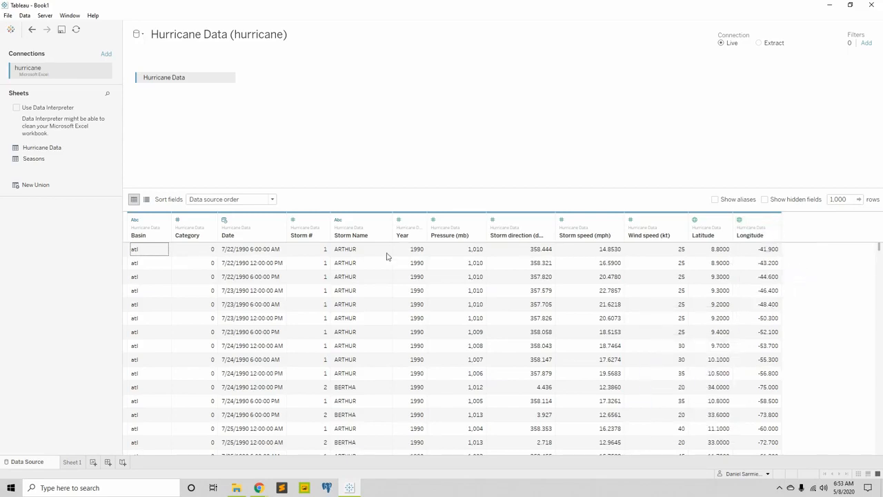
# Return to Sheet 1 and view the default number format options of Storm direction (deg), closing them without a change
pyautogui.click(71, 463)
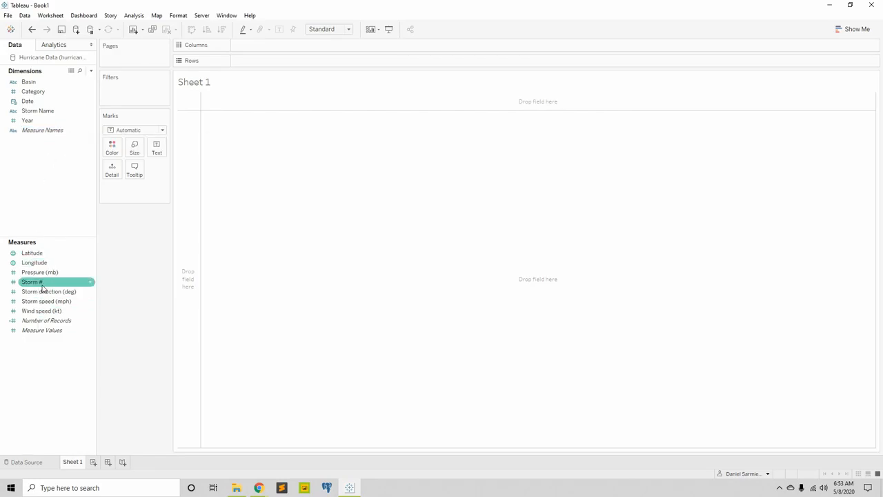
pyautogui.click(91, 294)
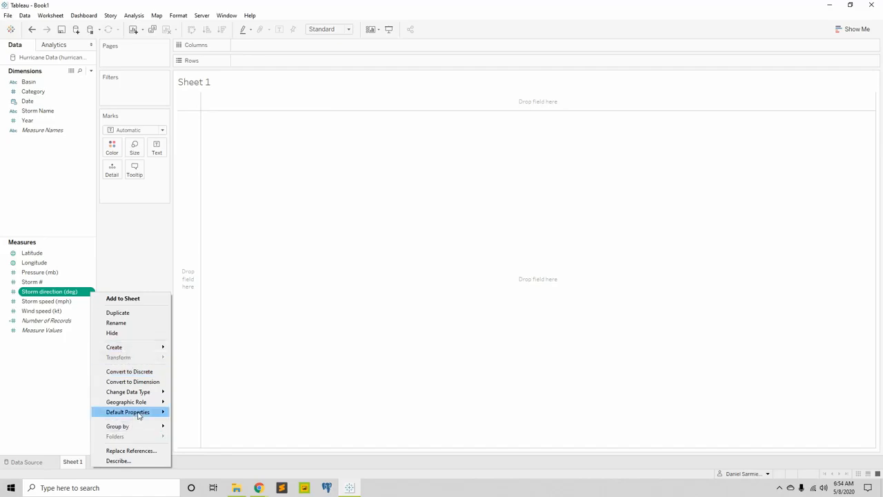
pyautogui.moveTo(135, 413)
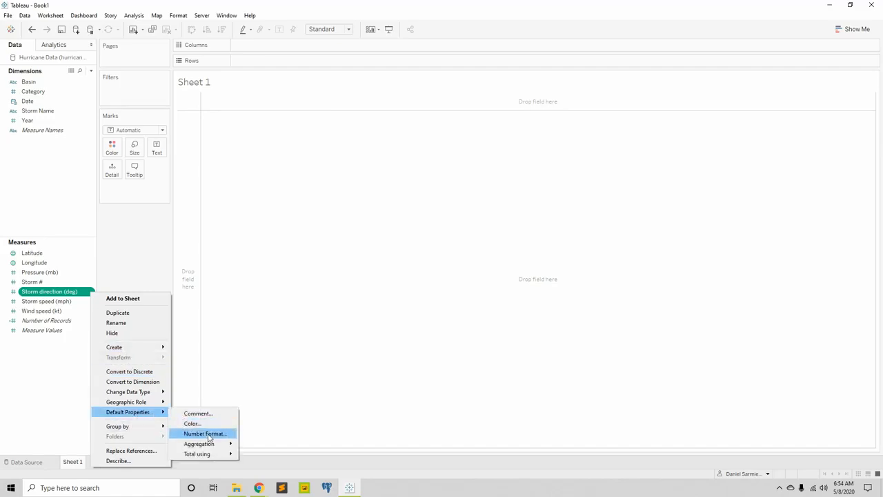
pyautogui.click(207, 434)
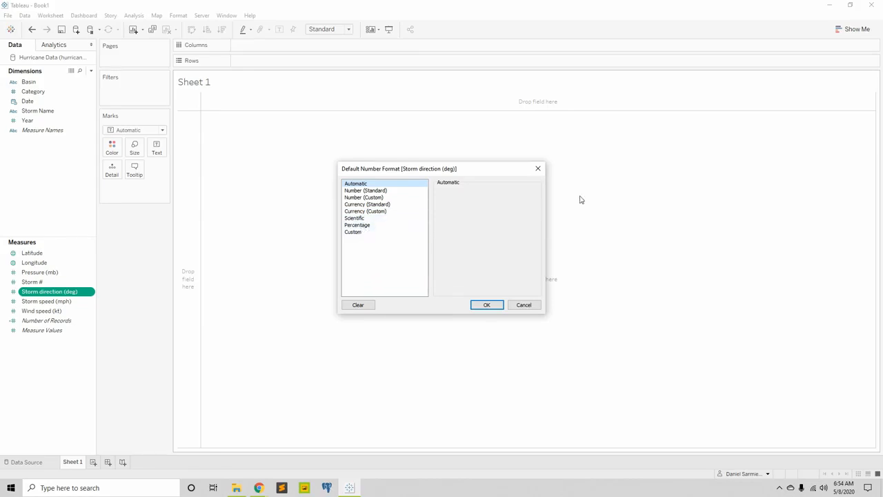
pyautogui.click(538, 170)
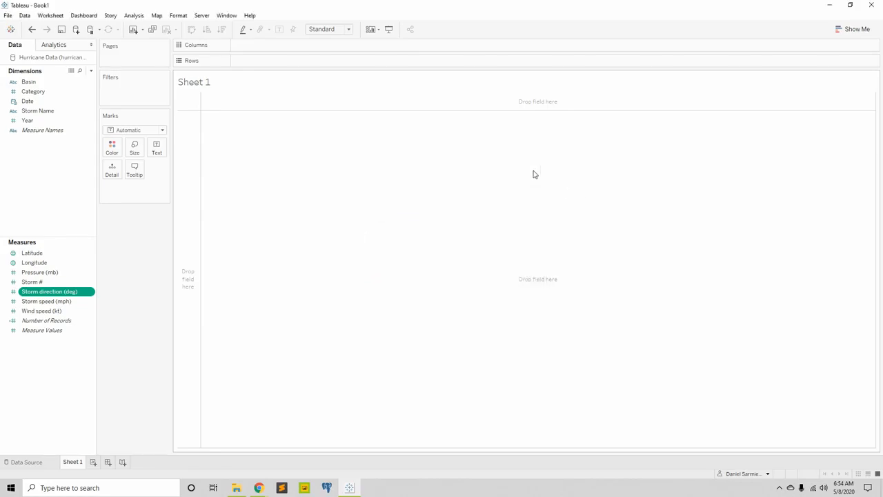
# Examine the default date format choices of the Date dimension and close the dialog without a change
pyautogui.rightClick(30, 103)
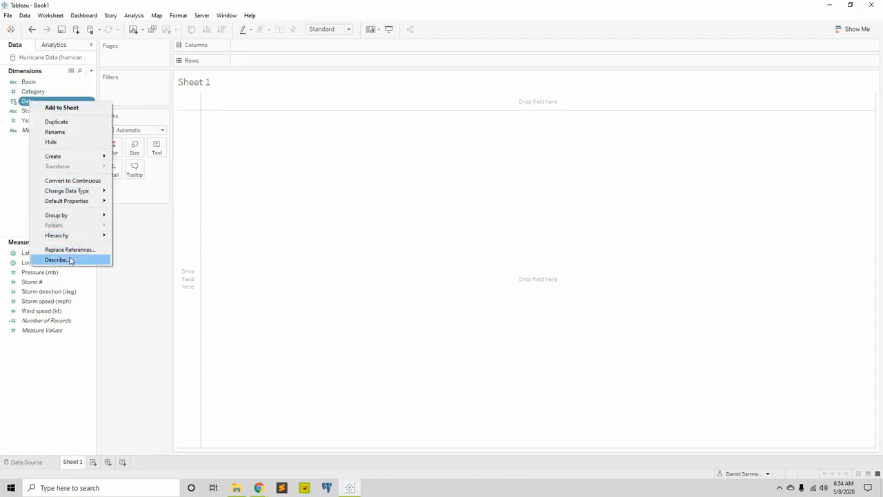
pyautogui.moveTo(77, 205)
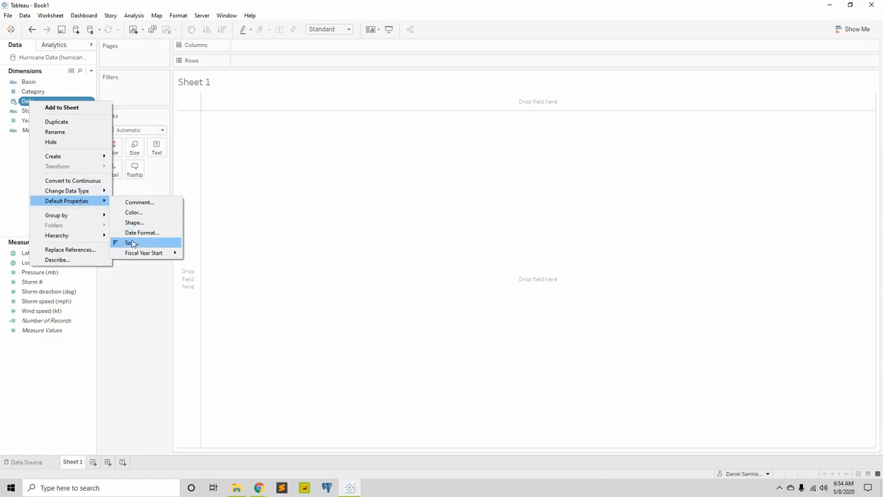
pyautogui.click(140, 233)
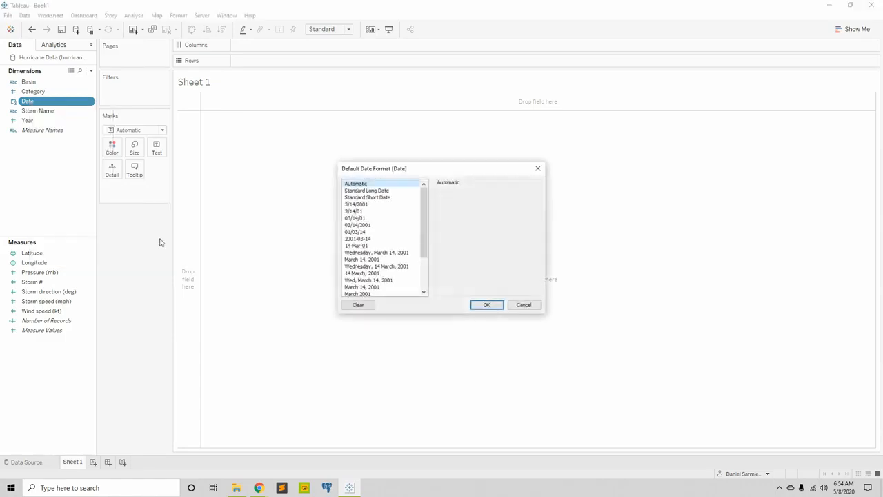
pyautogui.scroll(-3, 378, 221)
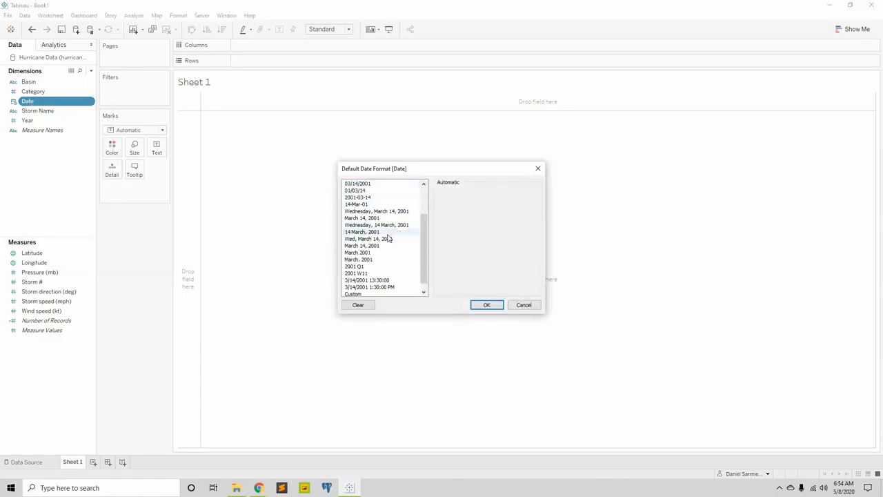
pyautogui.scroll(3, 389, 238)
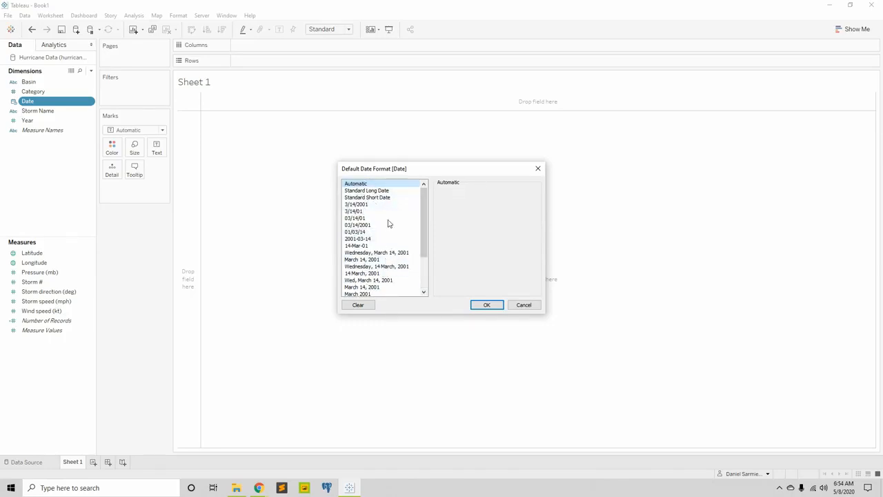
pyautogui.scroll(-3, 383, 254)
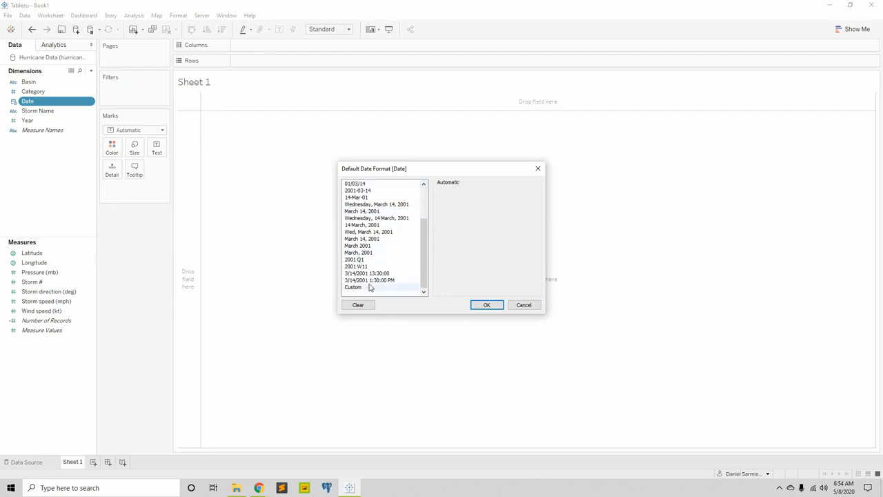
pyautogui.click(538, 169)
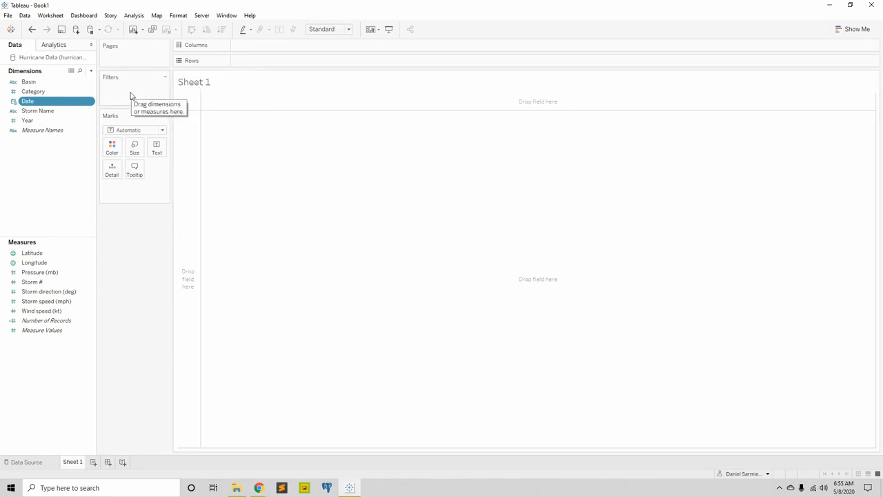
# View the Add to Saved Data Sources dialog for Hurricane Data (hurricane) and close it without saving
pyautogui.click(27, 17)
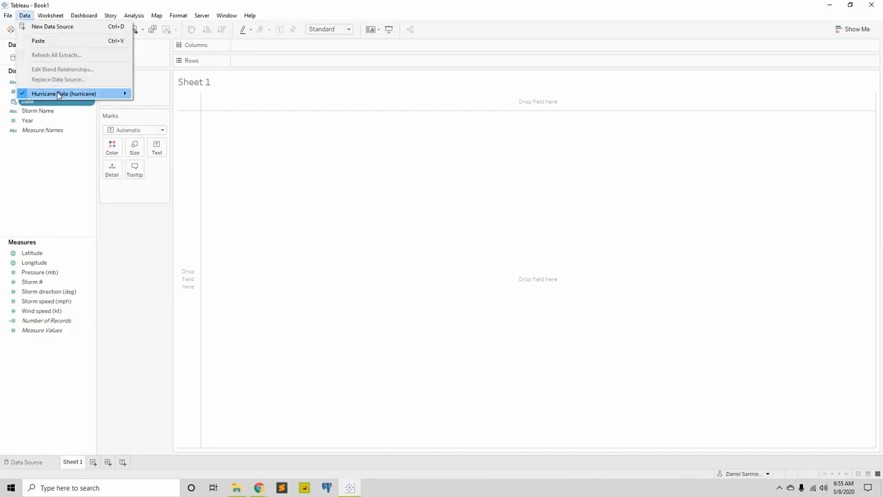
pyautogui.moveTo(59, 95)
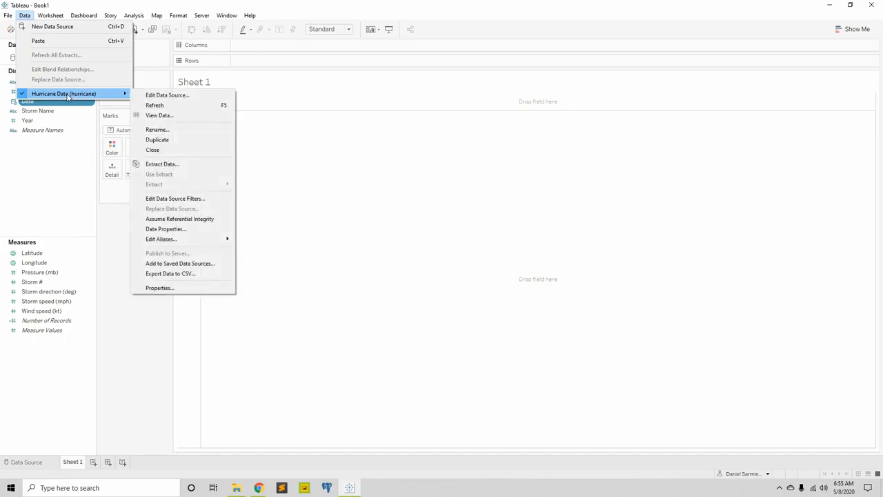
pyautogui.click(199, 264)
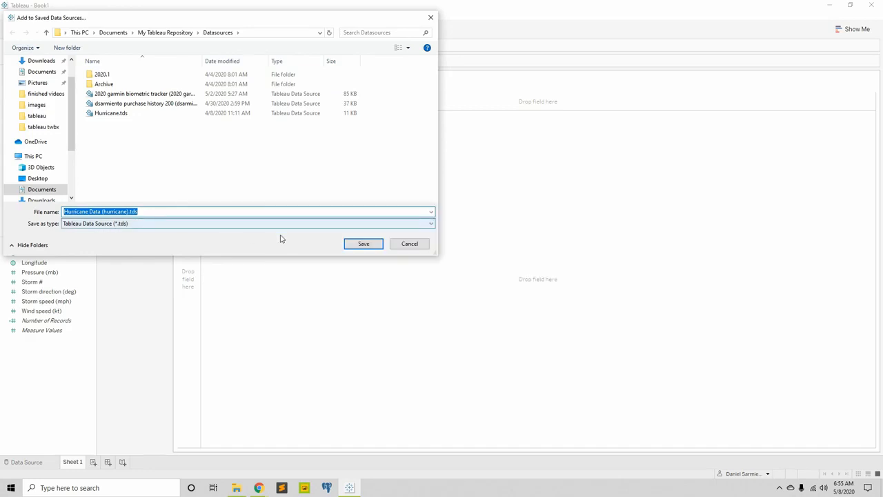
pyautogui.click(430, 20)
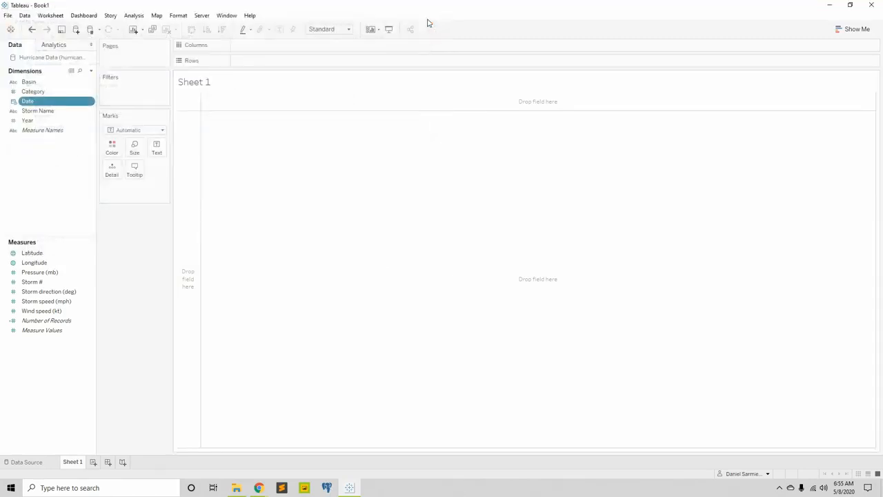